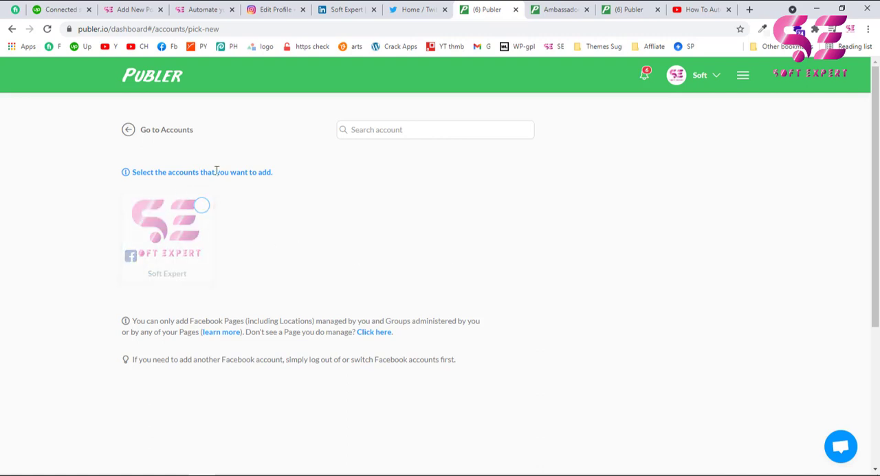
# Add the Soft Expert Facebook page to the connected accounts and go to the dashboard's post creation page.
pyautogui.click(200, 208)
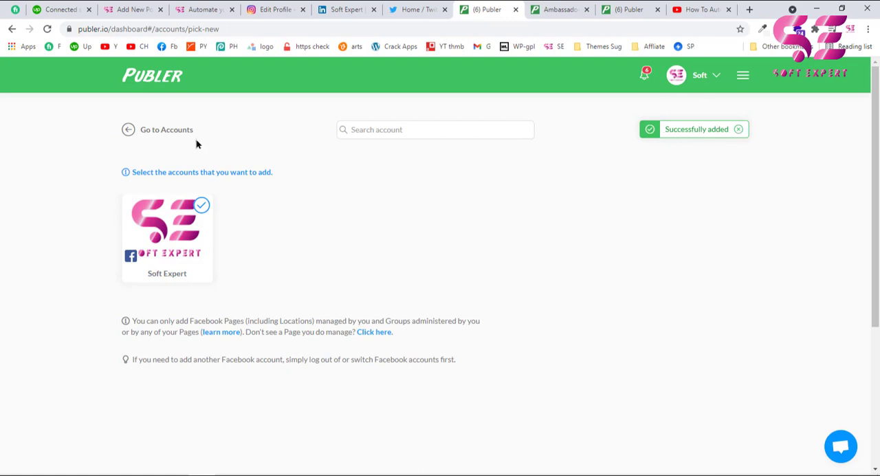
pyautogui.click(159, 132)
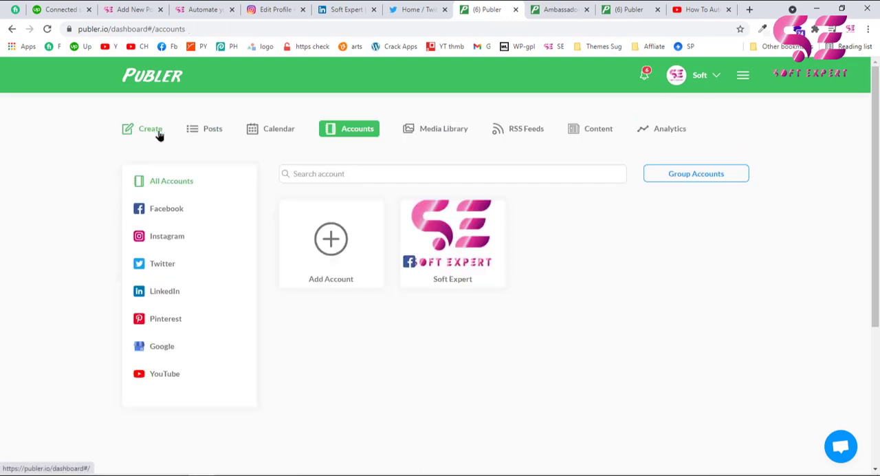
pyautogui.moveTo(442, 267)
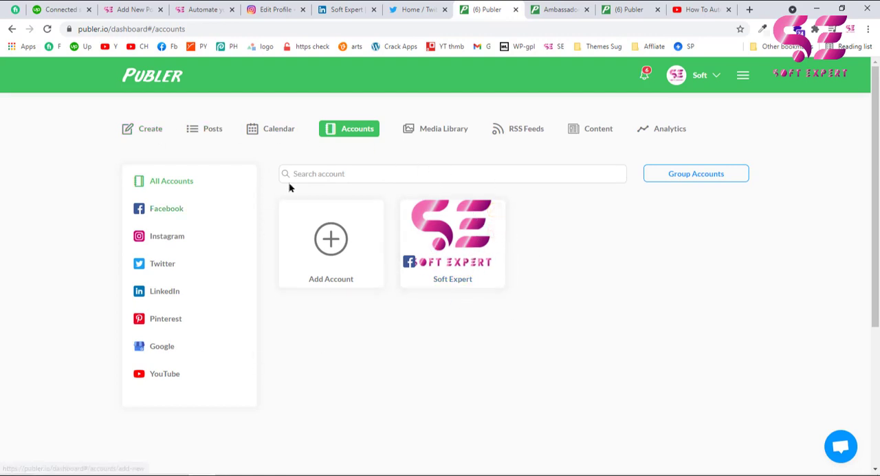
pyautogui.moveTo(147, 30); pyautogui.dragTo(224, 30)
pyautogui.press('BackSpace')
pyautogui.press('Return')
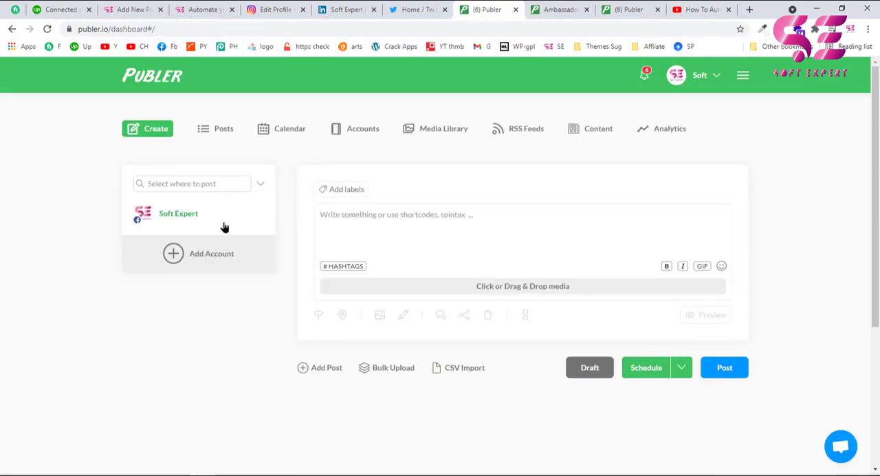
# Connect the Twitter account by authorizing Publer.io to access it, and return to the post creation page.
pyautogui.click(175, 257)
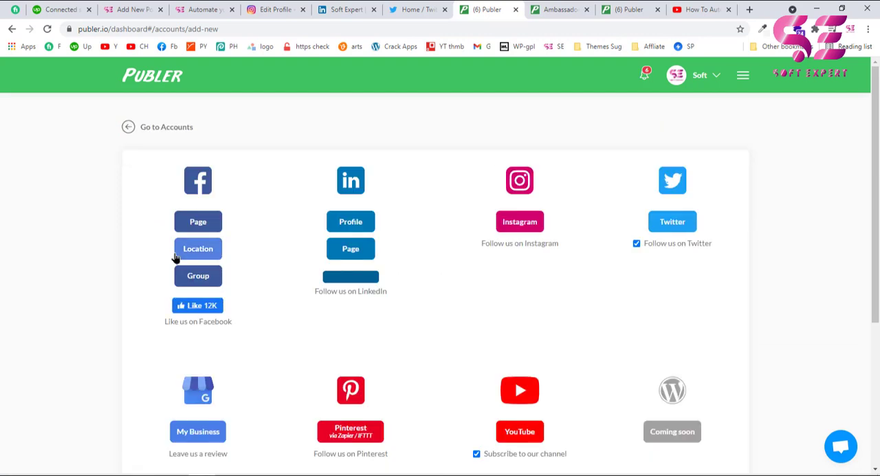
pyautogui.click(682, 223)
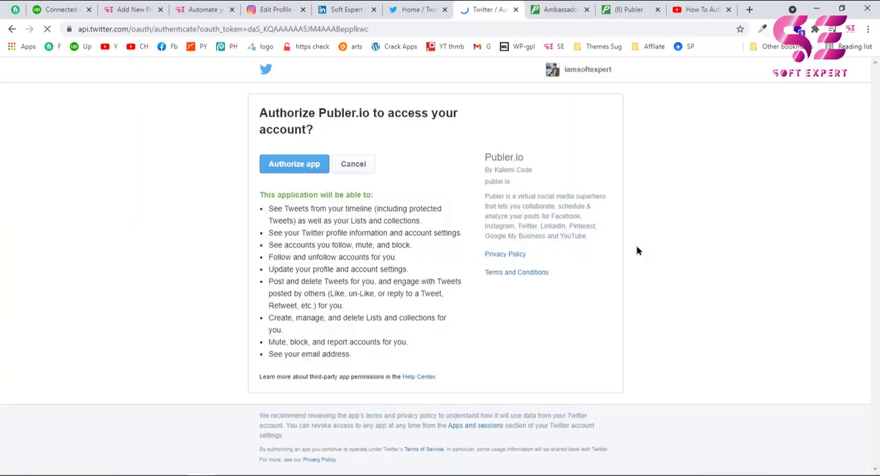
pyautogui.click(298, 169)
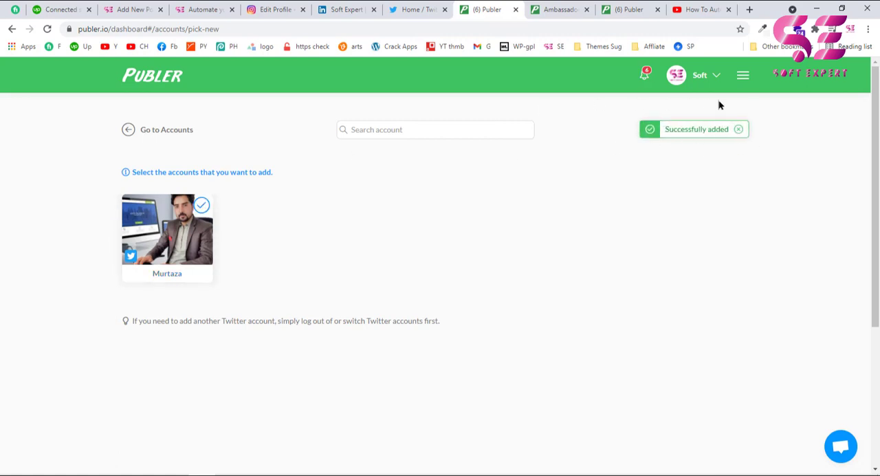
pyautogui.click(716, 81)
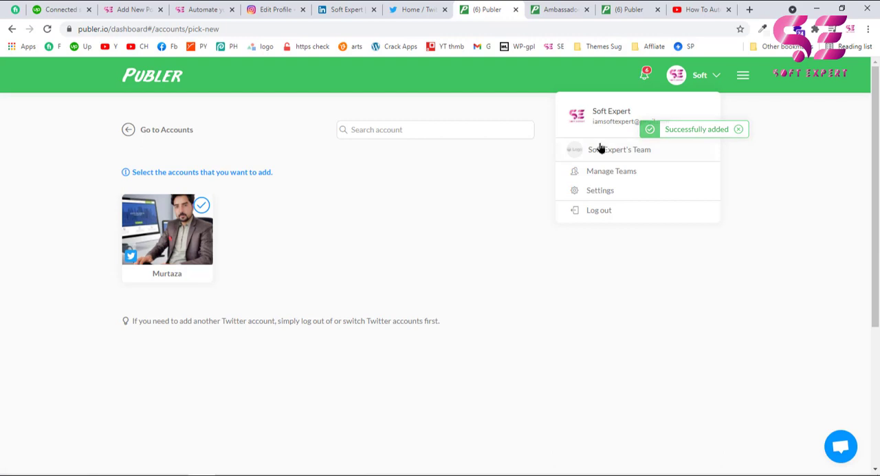
pyautogui.click(601, 113)
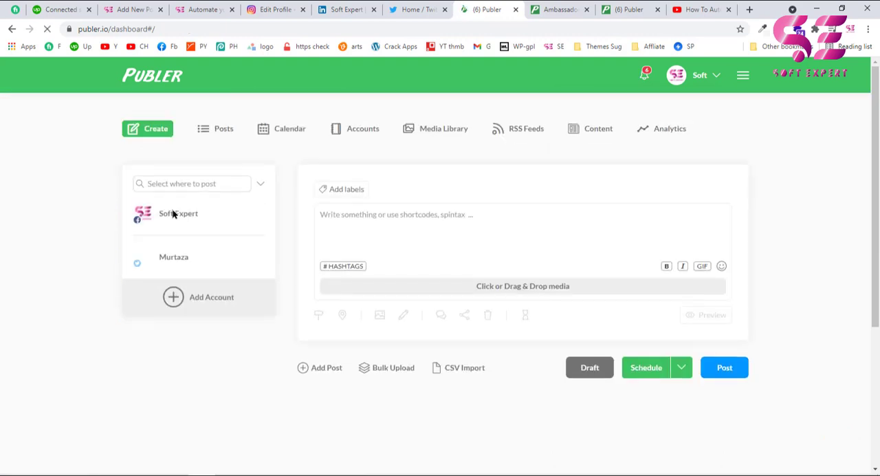
pyautogui.click(167, 217)
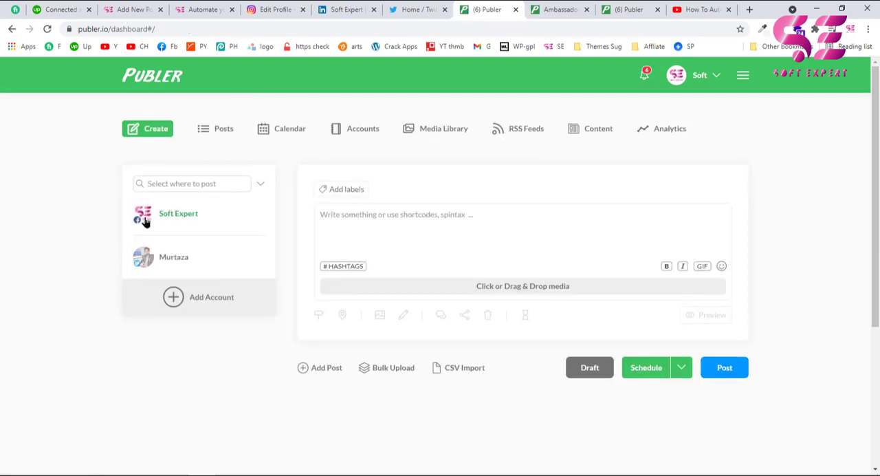
# Connect the Instagram Business account through Facebook, granting publer.io the listed permissions for it and the Soft Expert page.
pyautogui.click(176, 300)
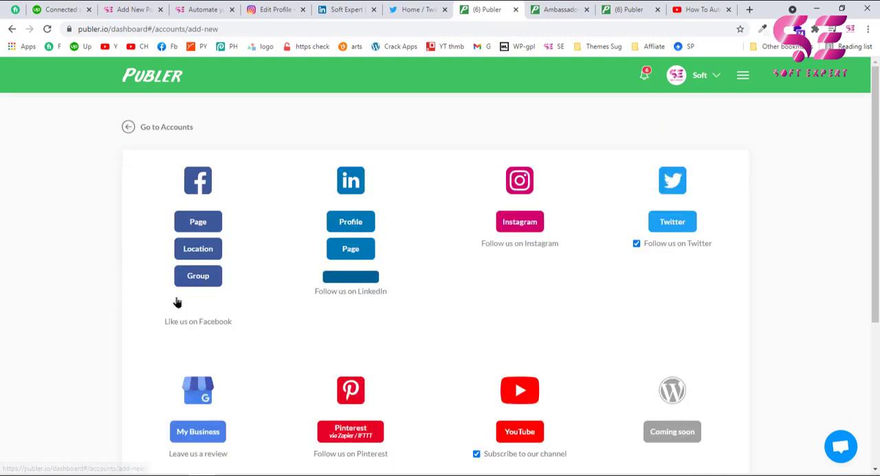
pyautogui.click(504, 230)
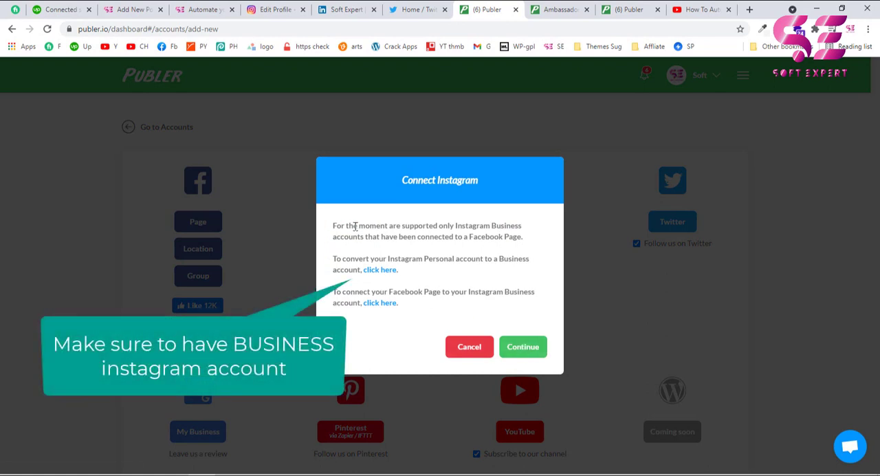
pyautogui.click(527, 348)
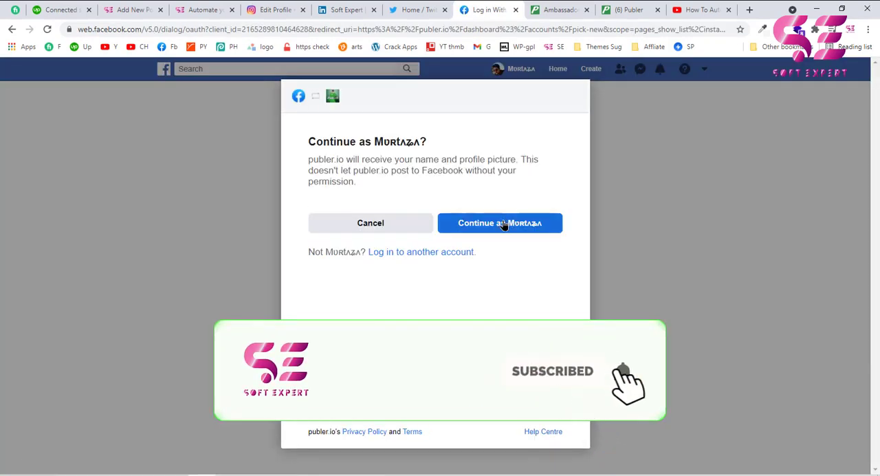
pyautogui.click(502, 223)
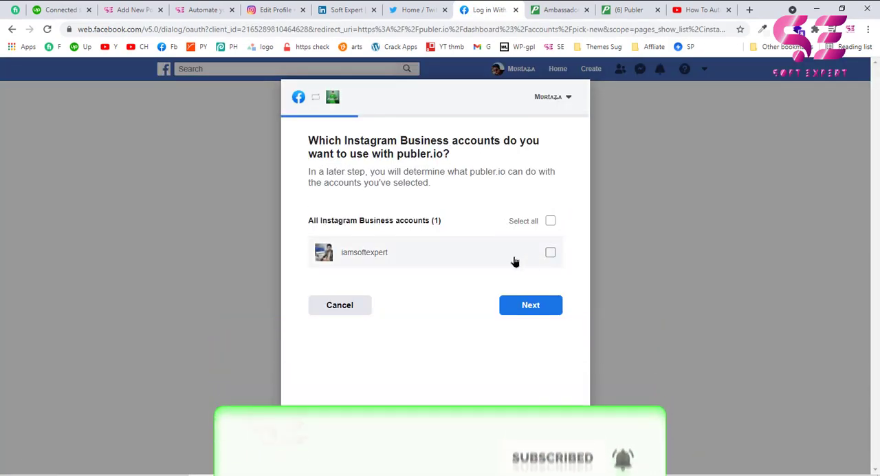
pyautogui.click(551, 252)
pyautogui.click(523, 305)
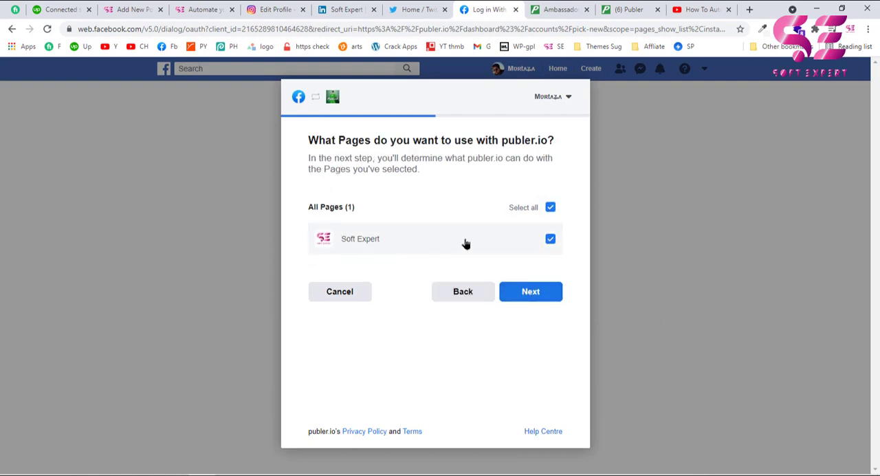
pyautogui.click(524, 297)
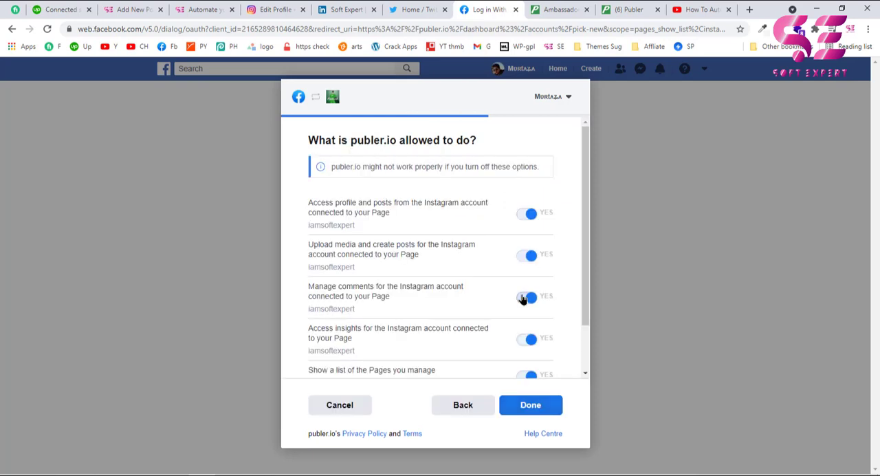
pyautogui.click(527, 405)
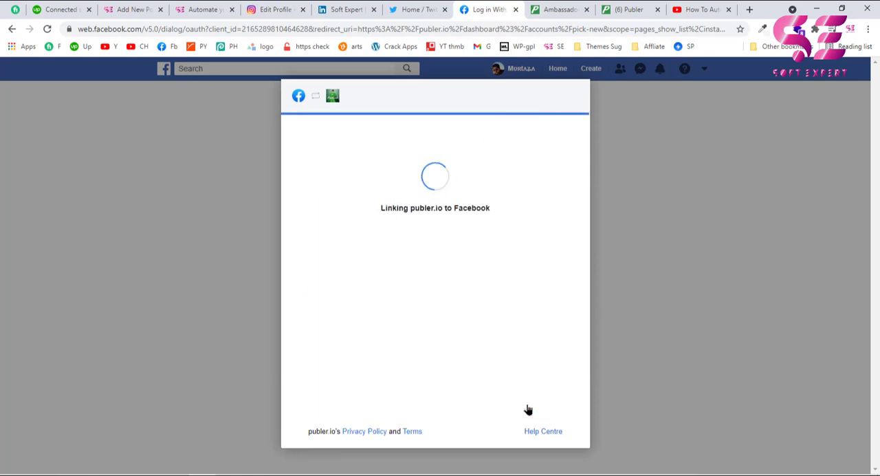
pyautogui.click(422, 237)
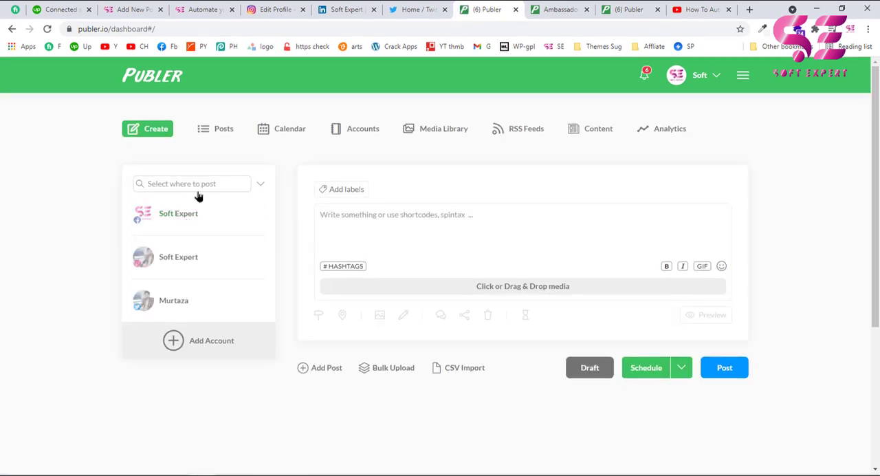
# Connect the LinkedIn profile by signing in with the prefilled credentials, allowing Publer access and selecting the profile.
pyautogui.click(172, 343)
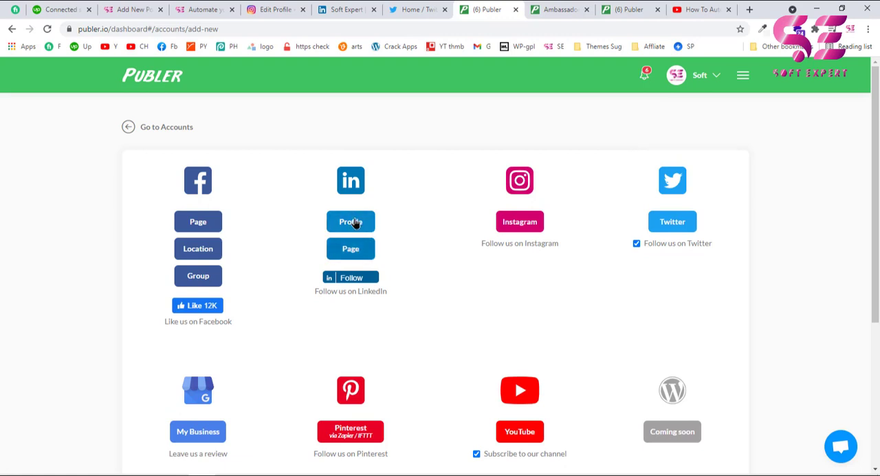
pyautogui.click(354, 223)
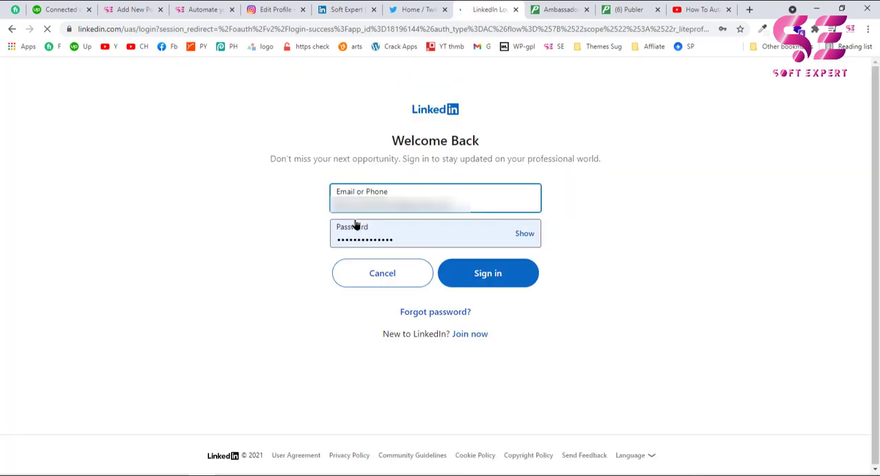
pyautogui.click(472, 272)
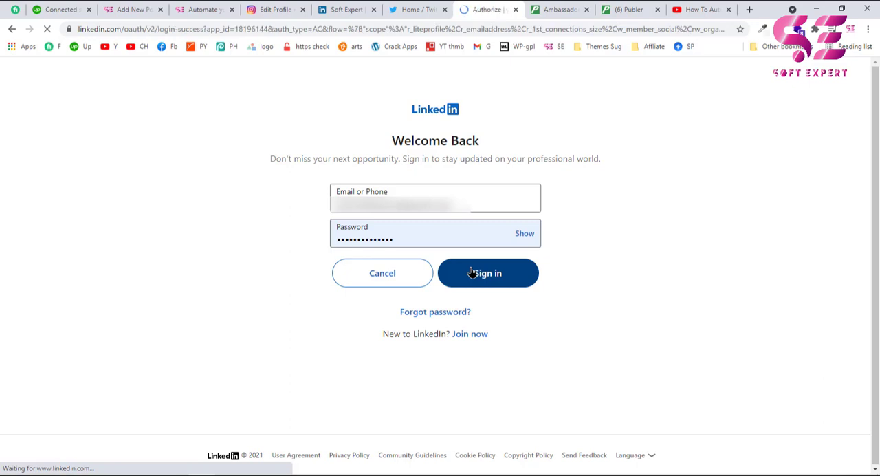
pyautogui.scroll(-2, 467, 371)
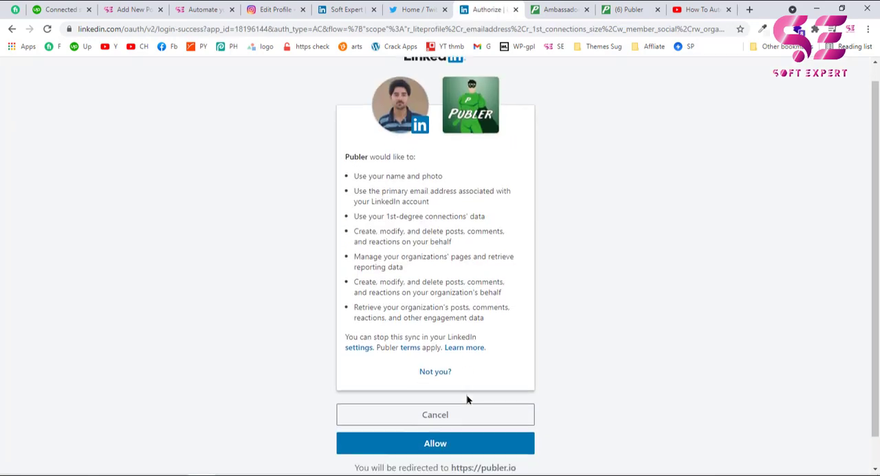
pyautogui.click(440, 411)
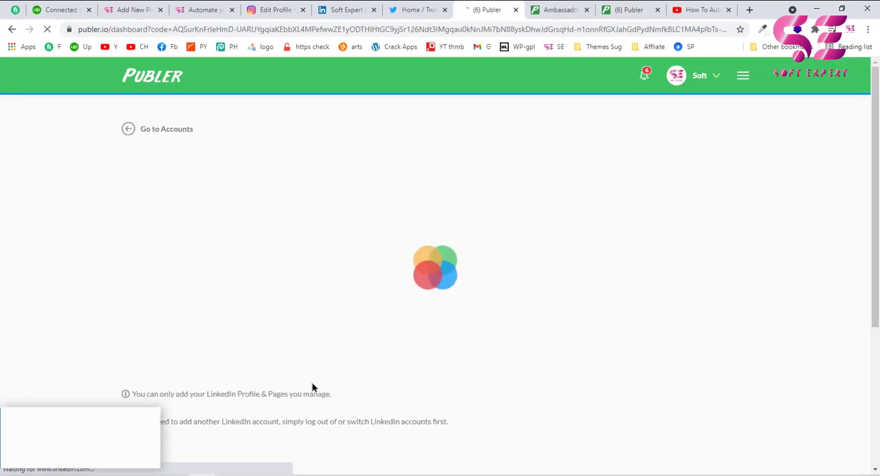
pyautogui.click(201, 207)
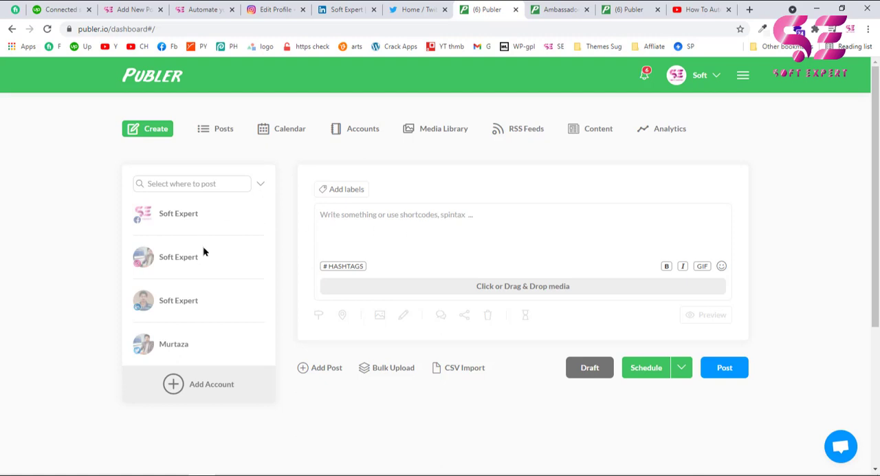
# Write the two-line post "Do you want to automate your social media posts? You can post on all social media platforms with one click.".
pyautogui.click(388, 244)
pyautogui.write('D')
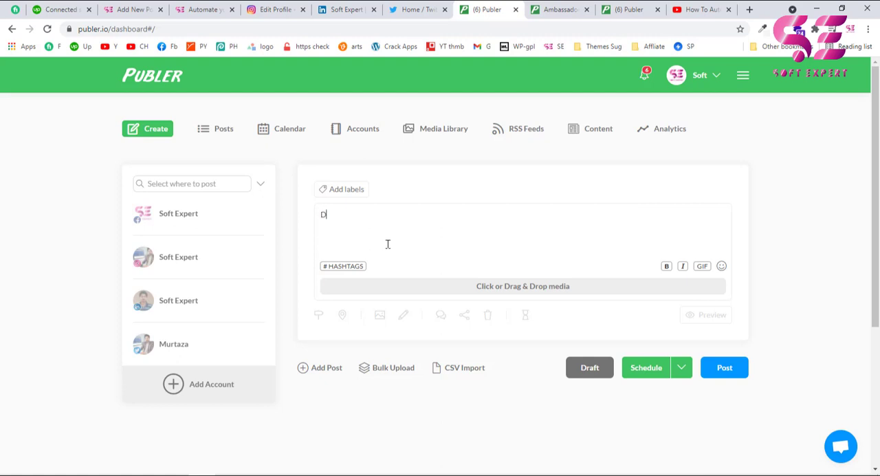
pyautogui.write('o you want to automate your social media posts?')
pyautogui.press('Return')
pyautogui.write('You can post on all social media platforms with one click')
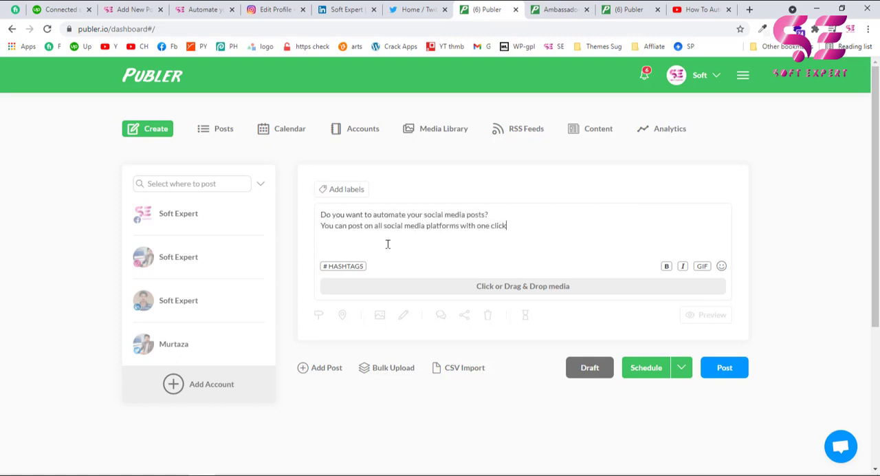
pyautogui.write('.')
pyautogui.moveTo(319, 216); pyautogui.dragTo(523, 228)
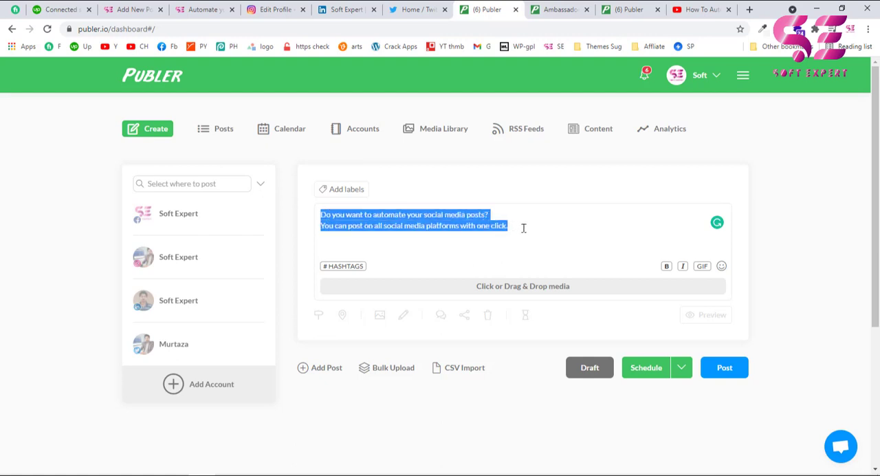
pyautogui.click(523, 228)
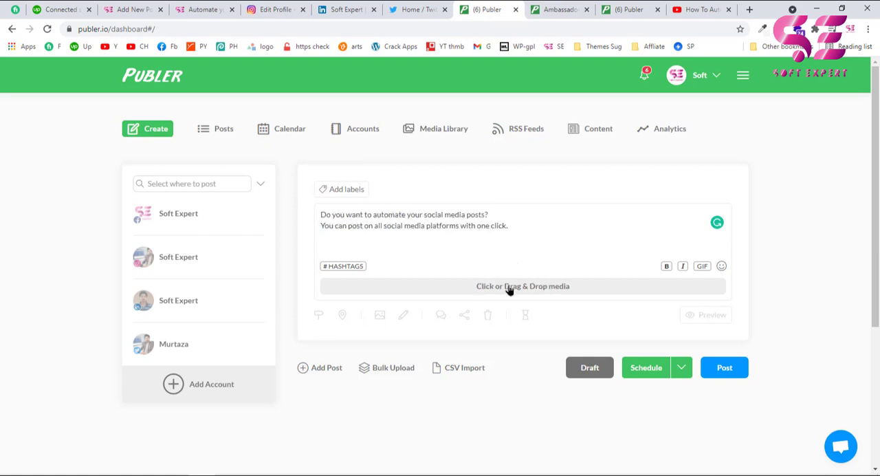
# Attach the dashboard screenshot image to the post by uploading it from the device.
pyautogui.click(508, 287)
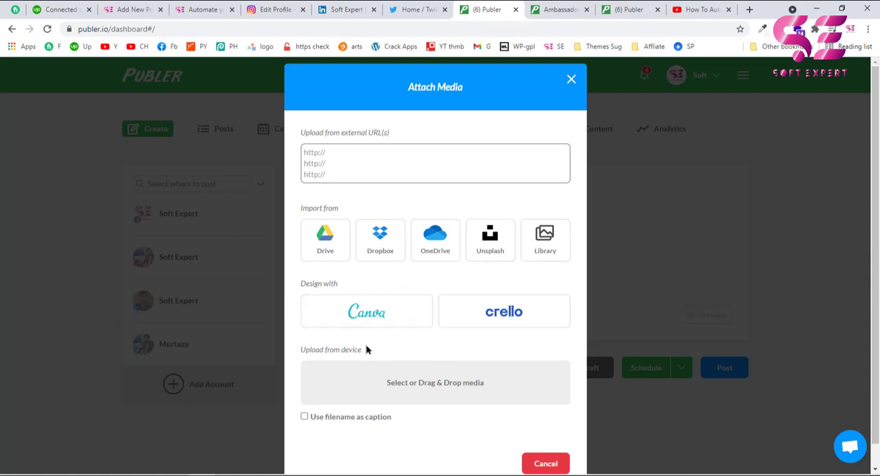
pyautogui.click(427, 382)
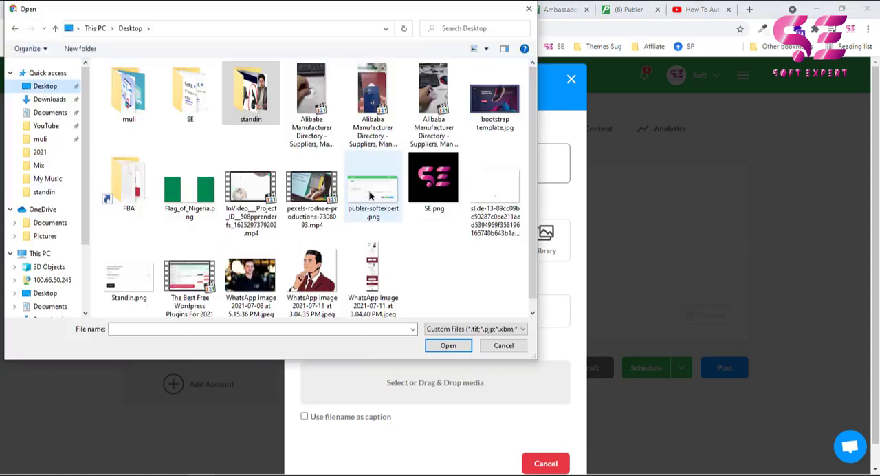
pyautogui.doubleClick(370, 195)
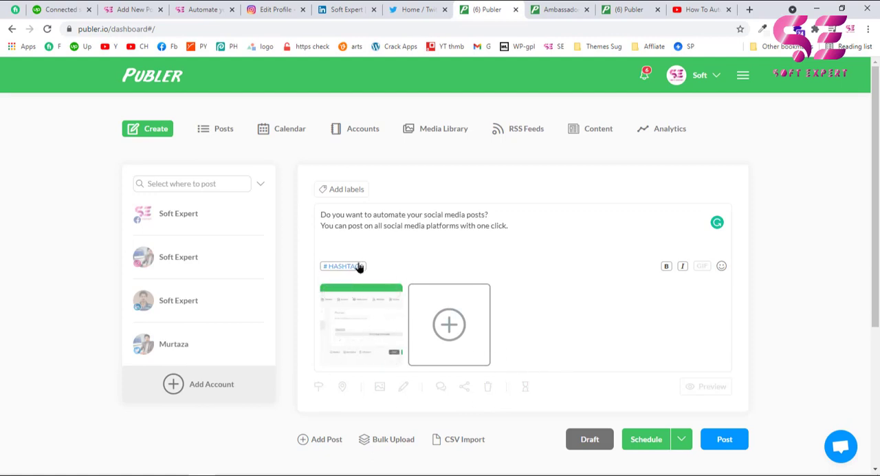
pyautogui.click(332, 269)
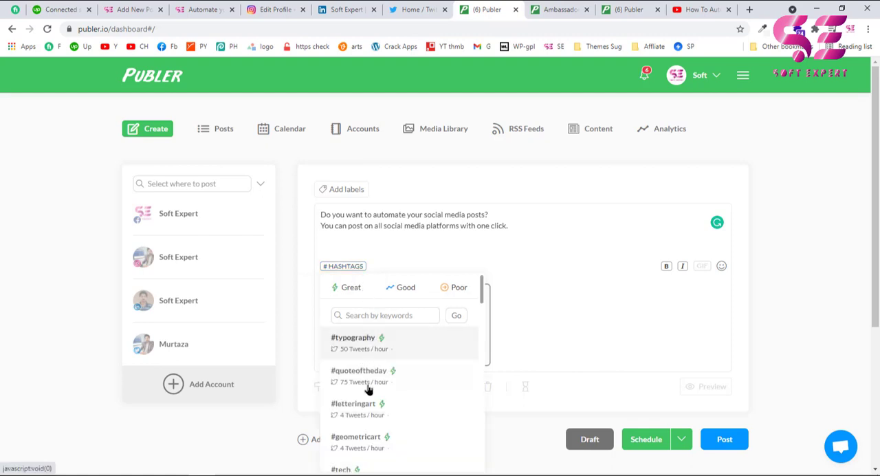
pyautogui.scroll(-3, 381, 357)
pyautogui.scroll(3, 387, 339)
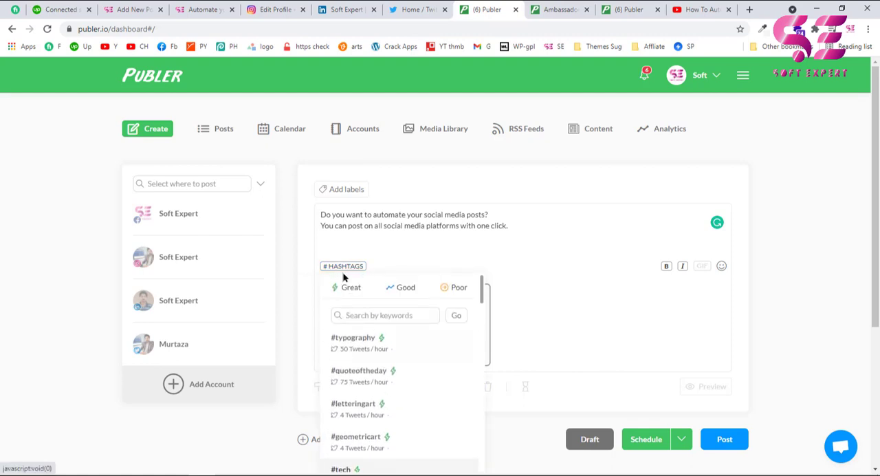
# Add a third line to the post with the hashtags #softexpert #publer #socialmedia.
pyautogui.click(329, 245)
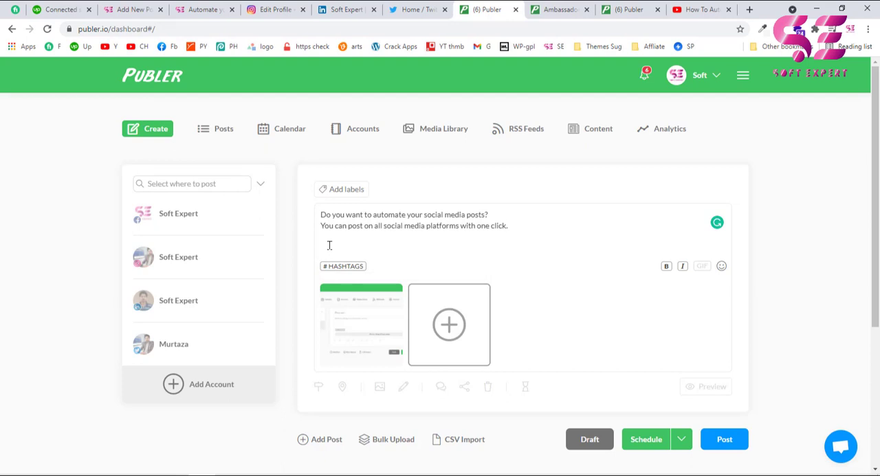
pyautogui.press('Return')
pyautogui.write('texpert #')
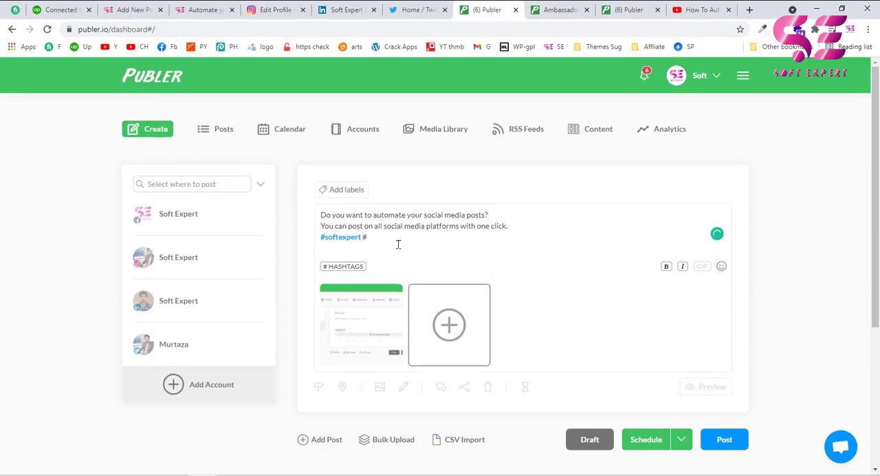
pyautogui.write('publer #')
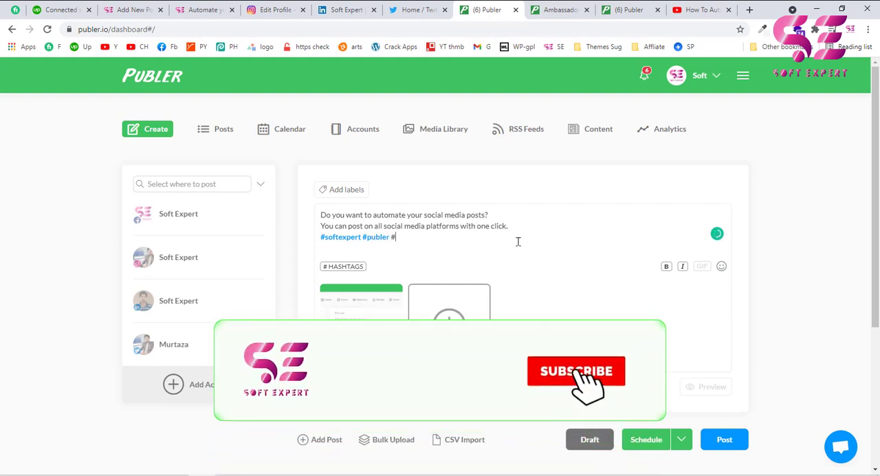
pyautogui.write('socila')
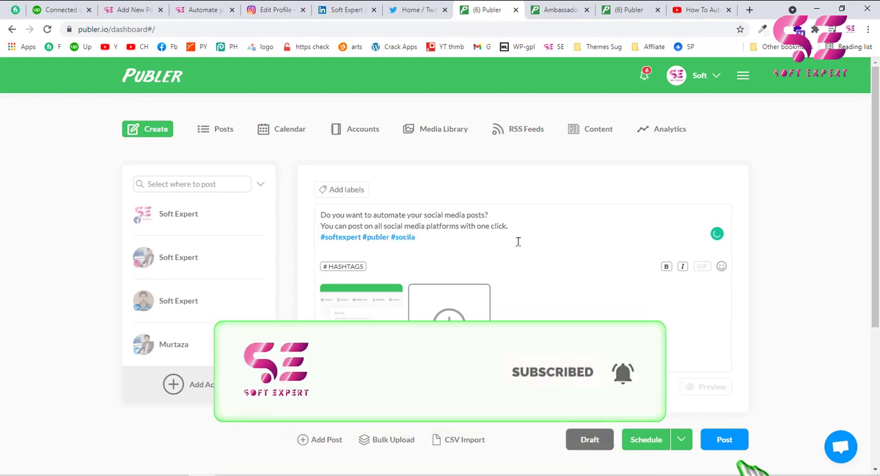
pyautogui.press('BackSpace')
pyautogui.press('BackSpace')
pyautogui.write('almeda')
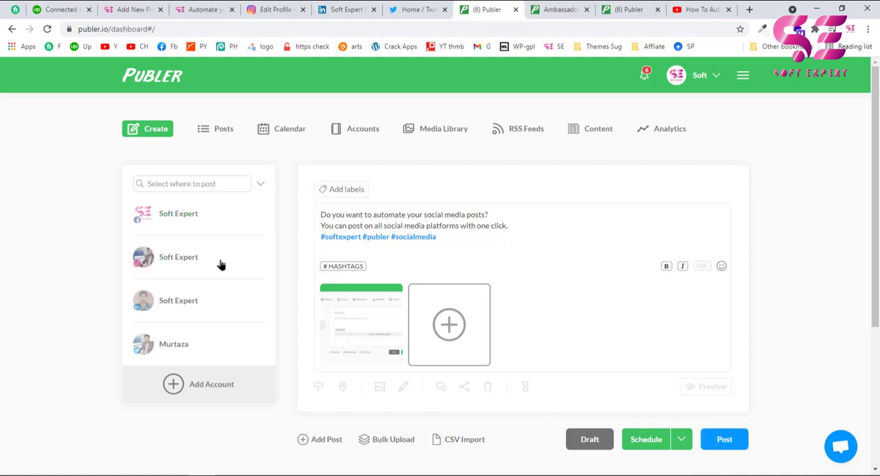
# Select the Facebook, Instagram, LinkedIn and Twitter accounts as destinations and publish the post immediately.
pyautogui.click(210, 225)
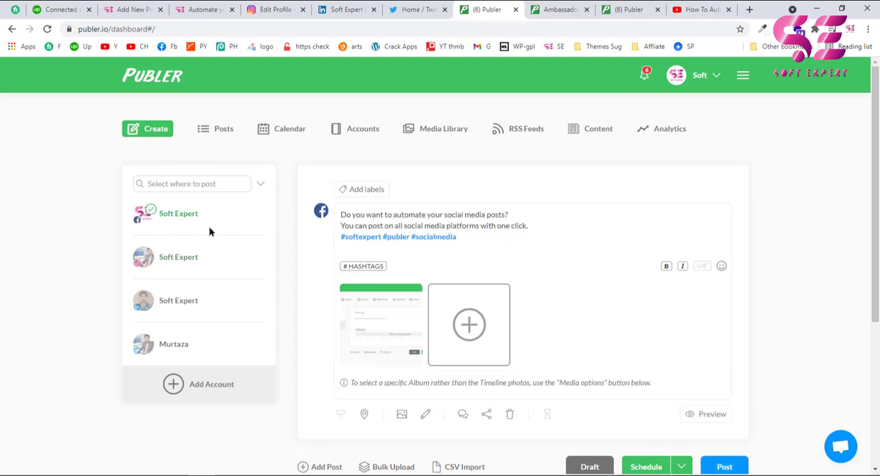
pyautogui.click(210, 254)
pyautogui.click(209, 299)
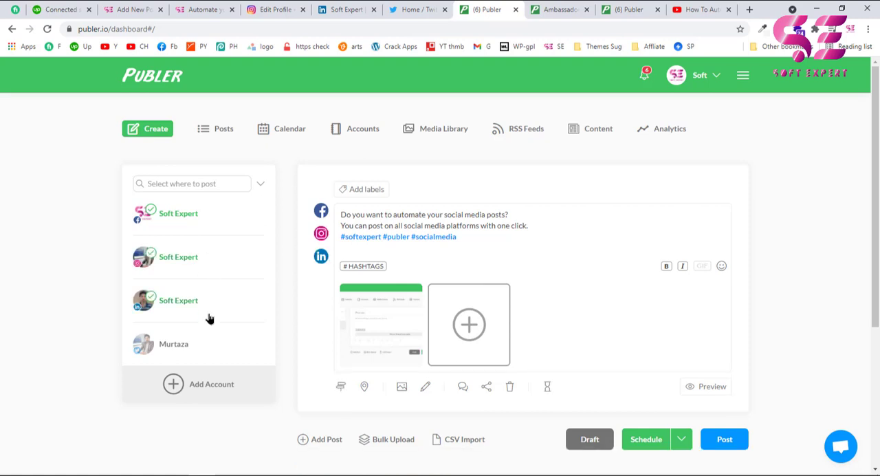
pyautogui.click(205, 345)
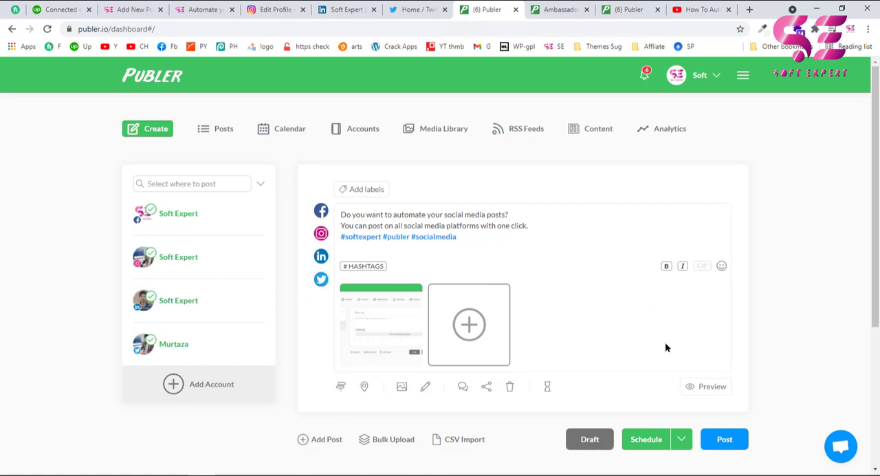
pyautogui.click(727, 438)
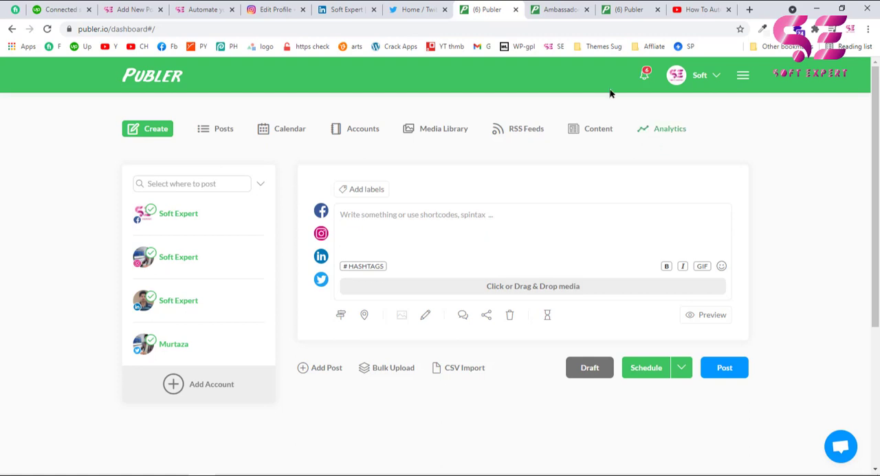
# Check the published post on the Twitter profile, the LinkedIn activity page and the Instagram profile, opening the newest Instagram post.
pyautogui.click(409, 10)
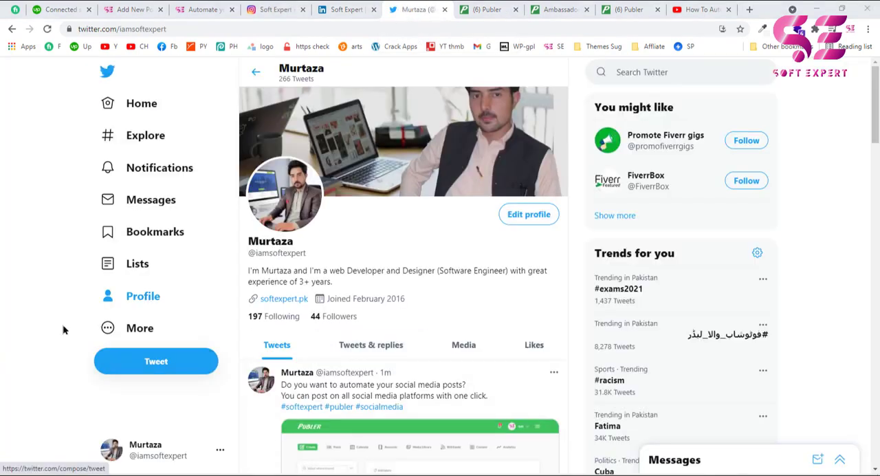
pyautogui.scroll(-4, 440, 235)
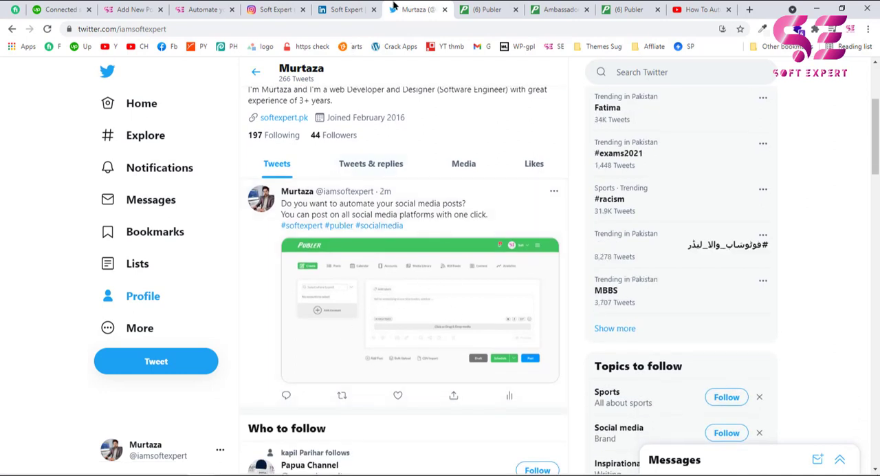
pyautogui.click(349, 8)
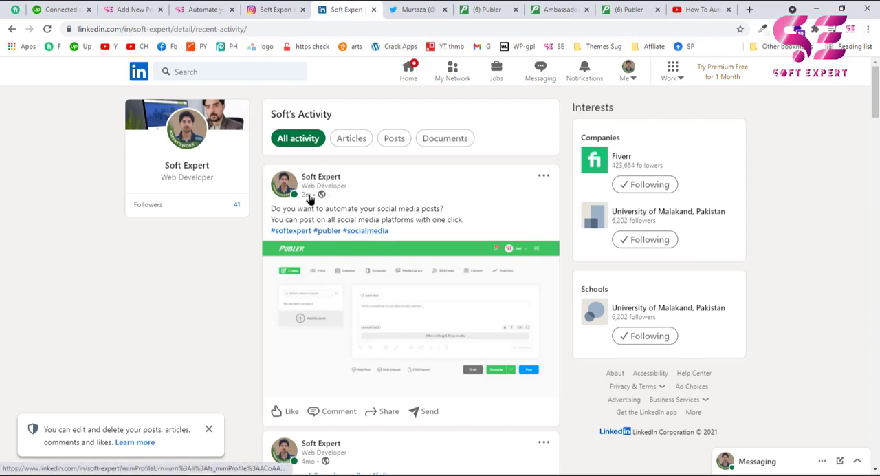
pyautogui.click(273, 9)
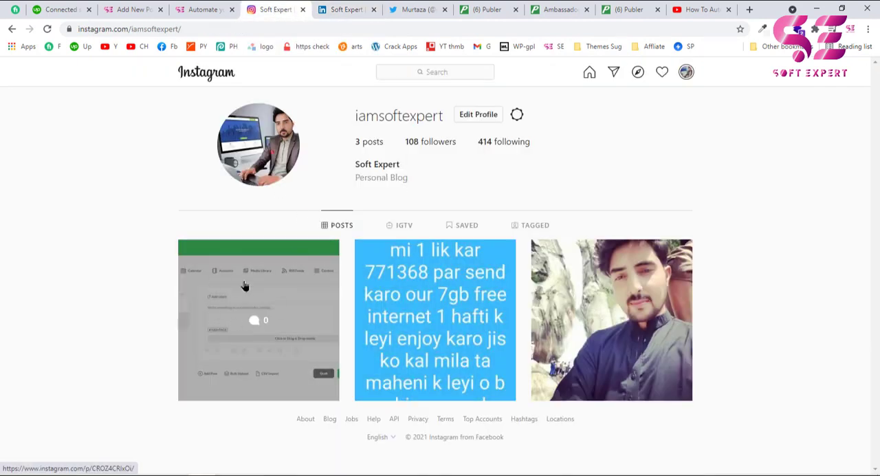
pyautogui.click(252, 298)
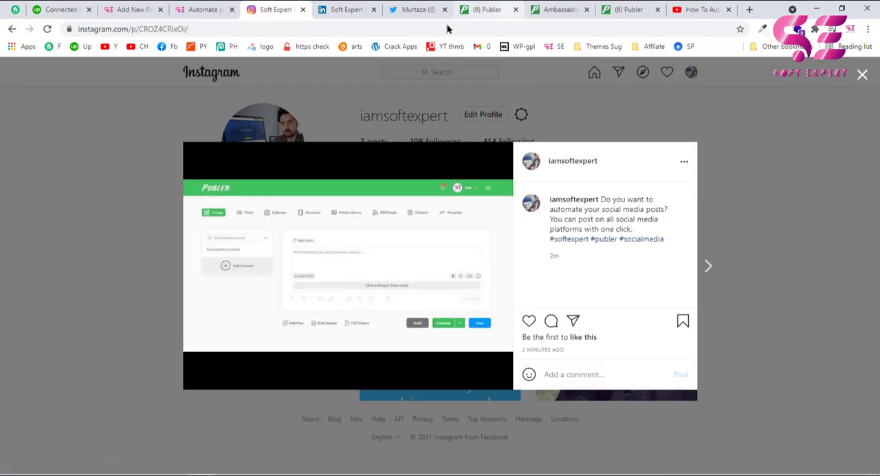
# Open the Soft Expert Facebook page in a new tab to check the published post, and return to Publer.
pyautogui.middleClick(167, 46)
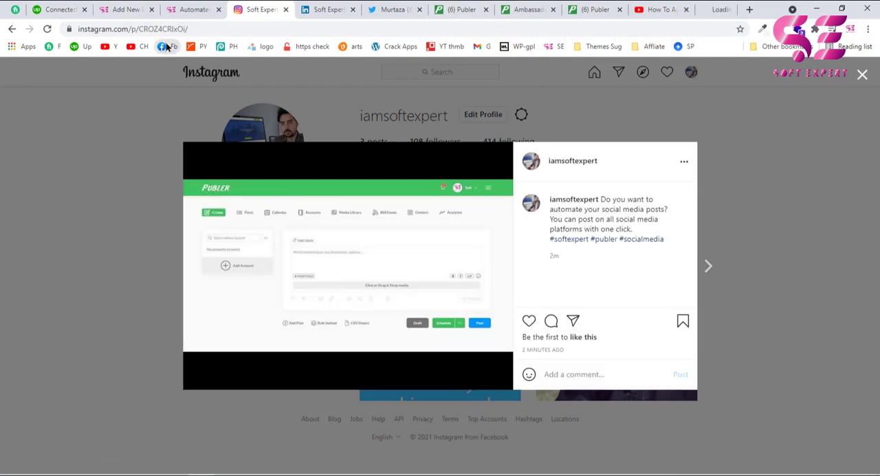
pyautogui.click(708, 8)
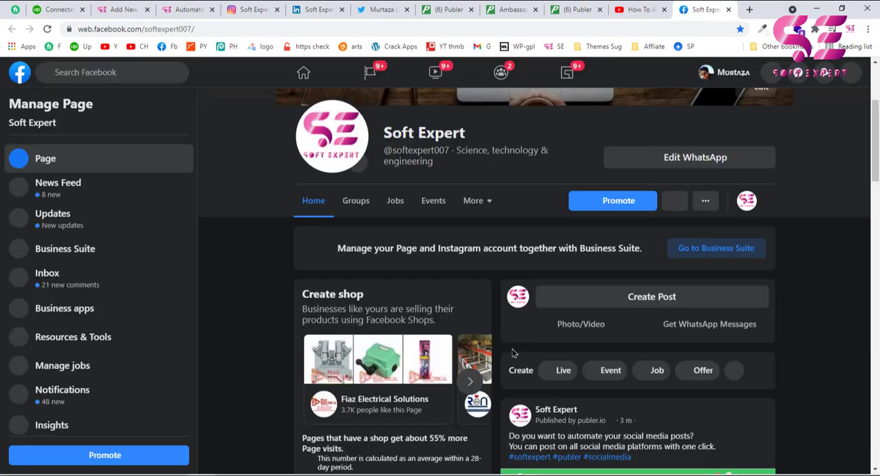
pyautogui.scroll(-2, 579, 370)
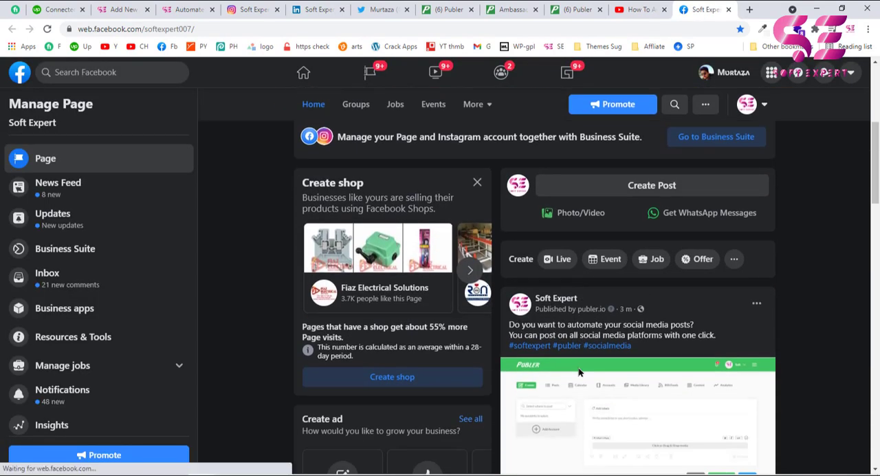
pyautogui.scroll(-2, 578, 371)
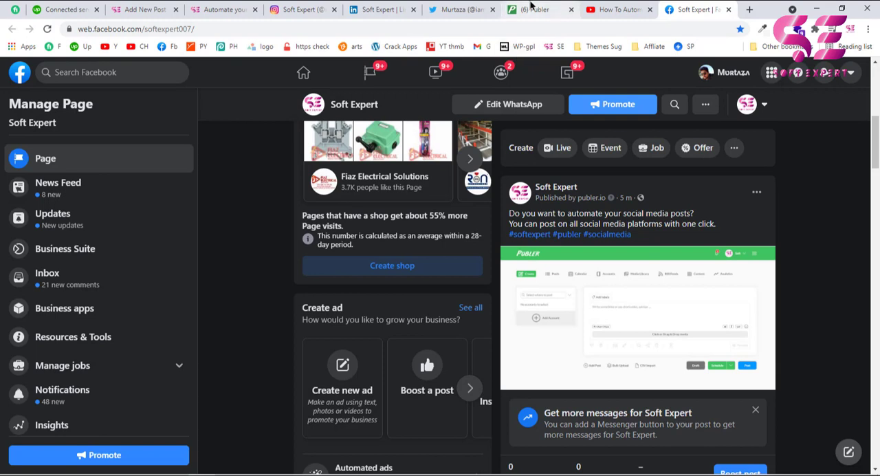
pyautogui.click(526, 7)
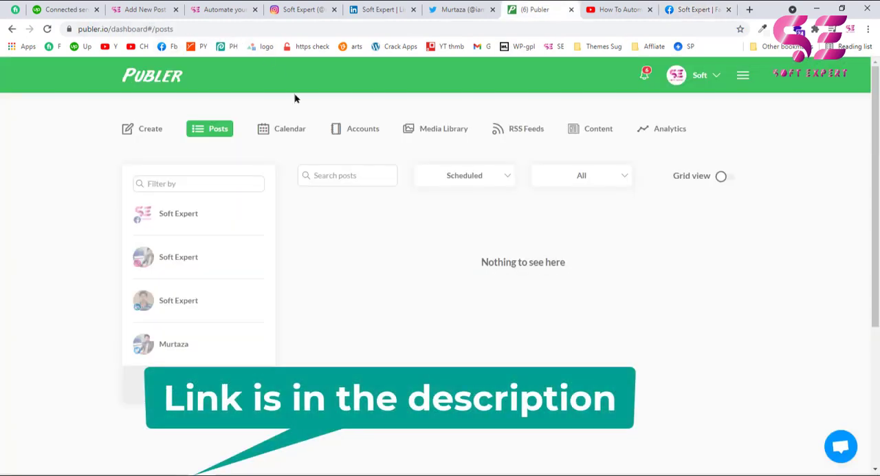